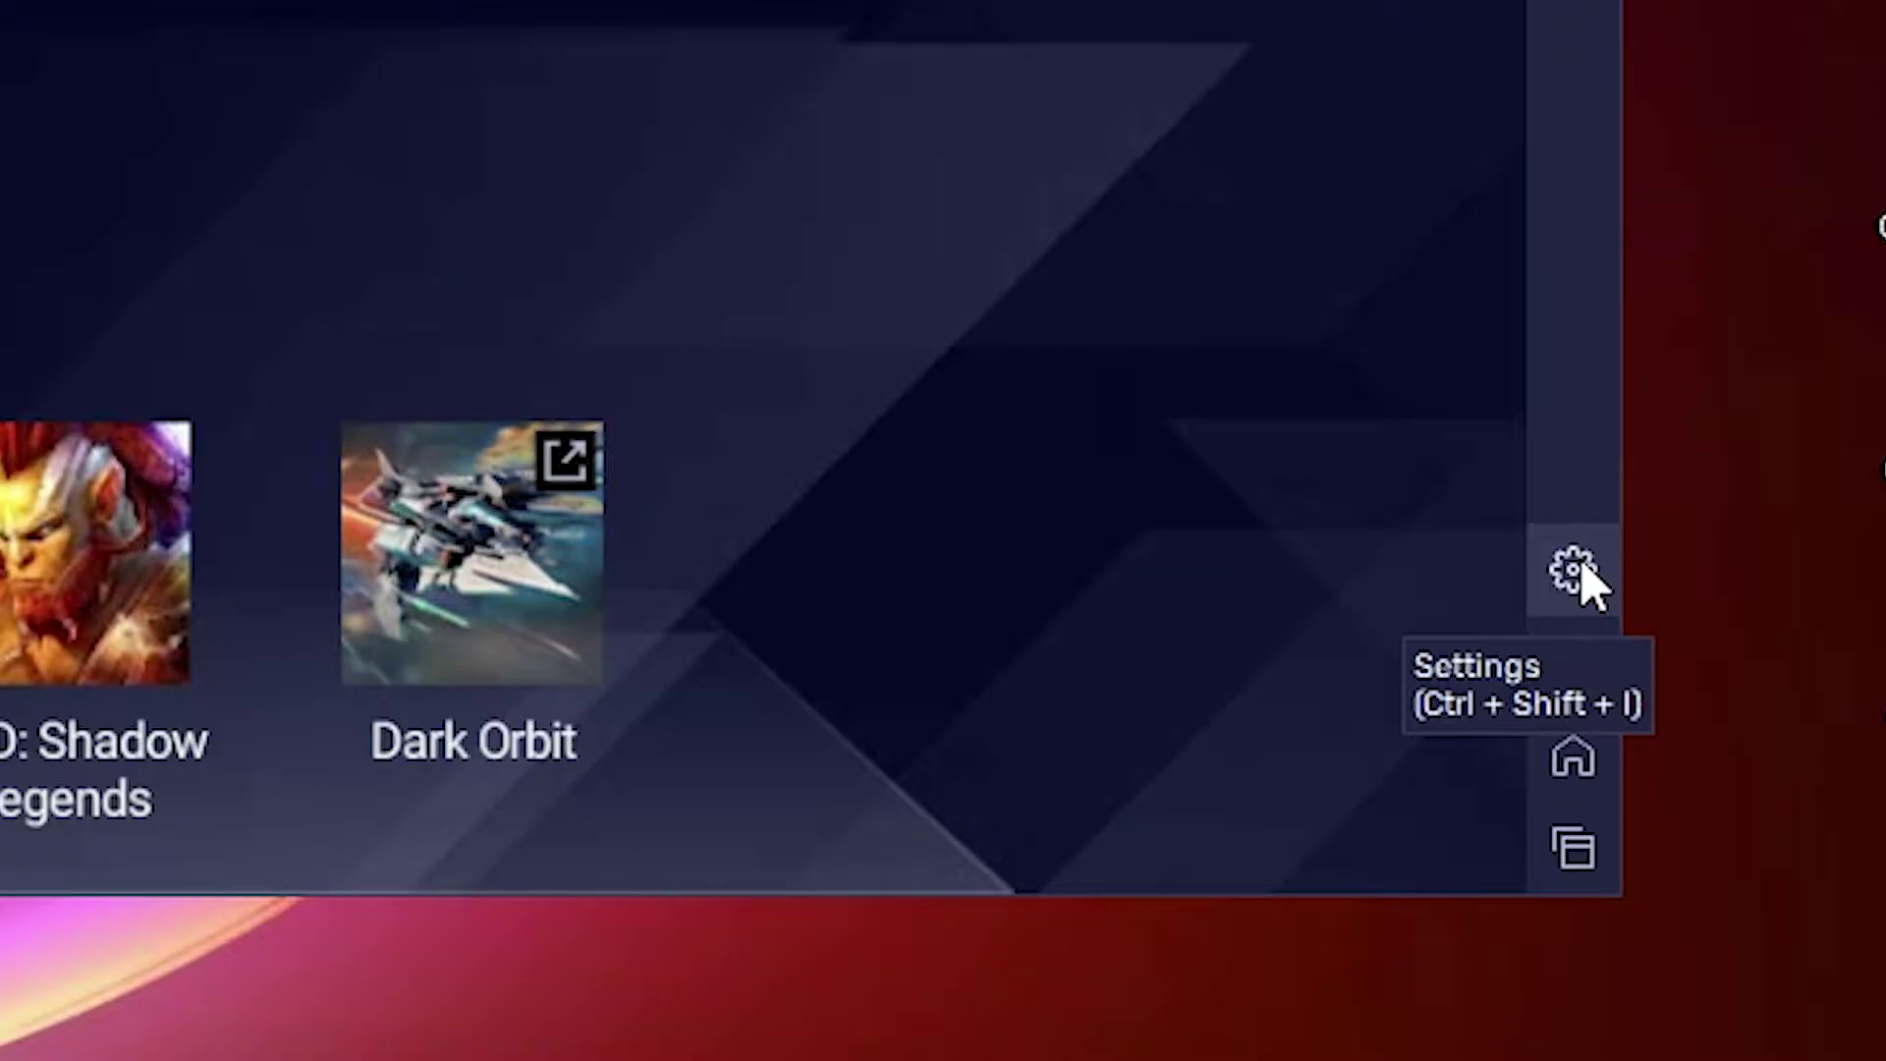
- Check for updates on the Settings About page, revealing 5.11.41.1005 available over installed 5.9.350.1035
{"action": "left_click", "coordinate": [1575, 573]}
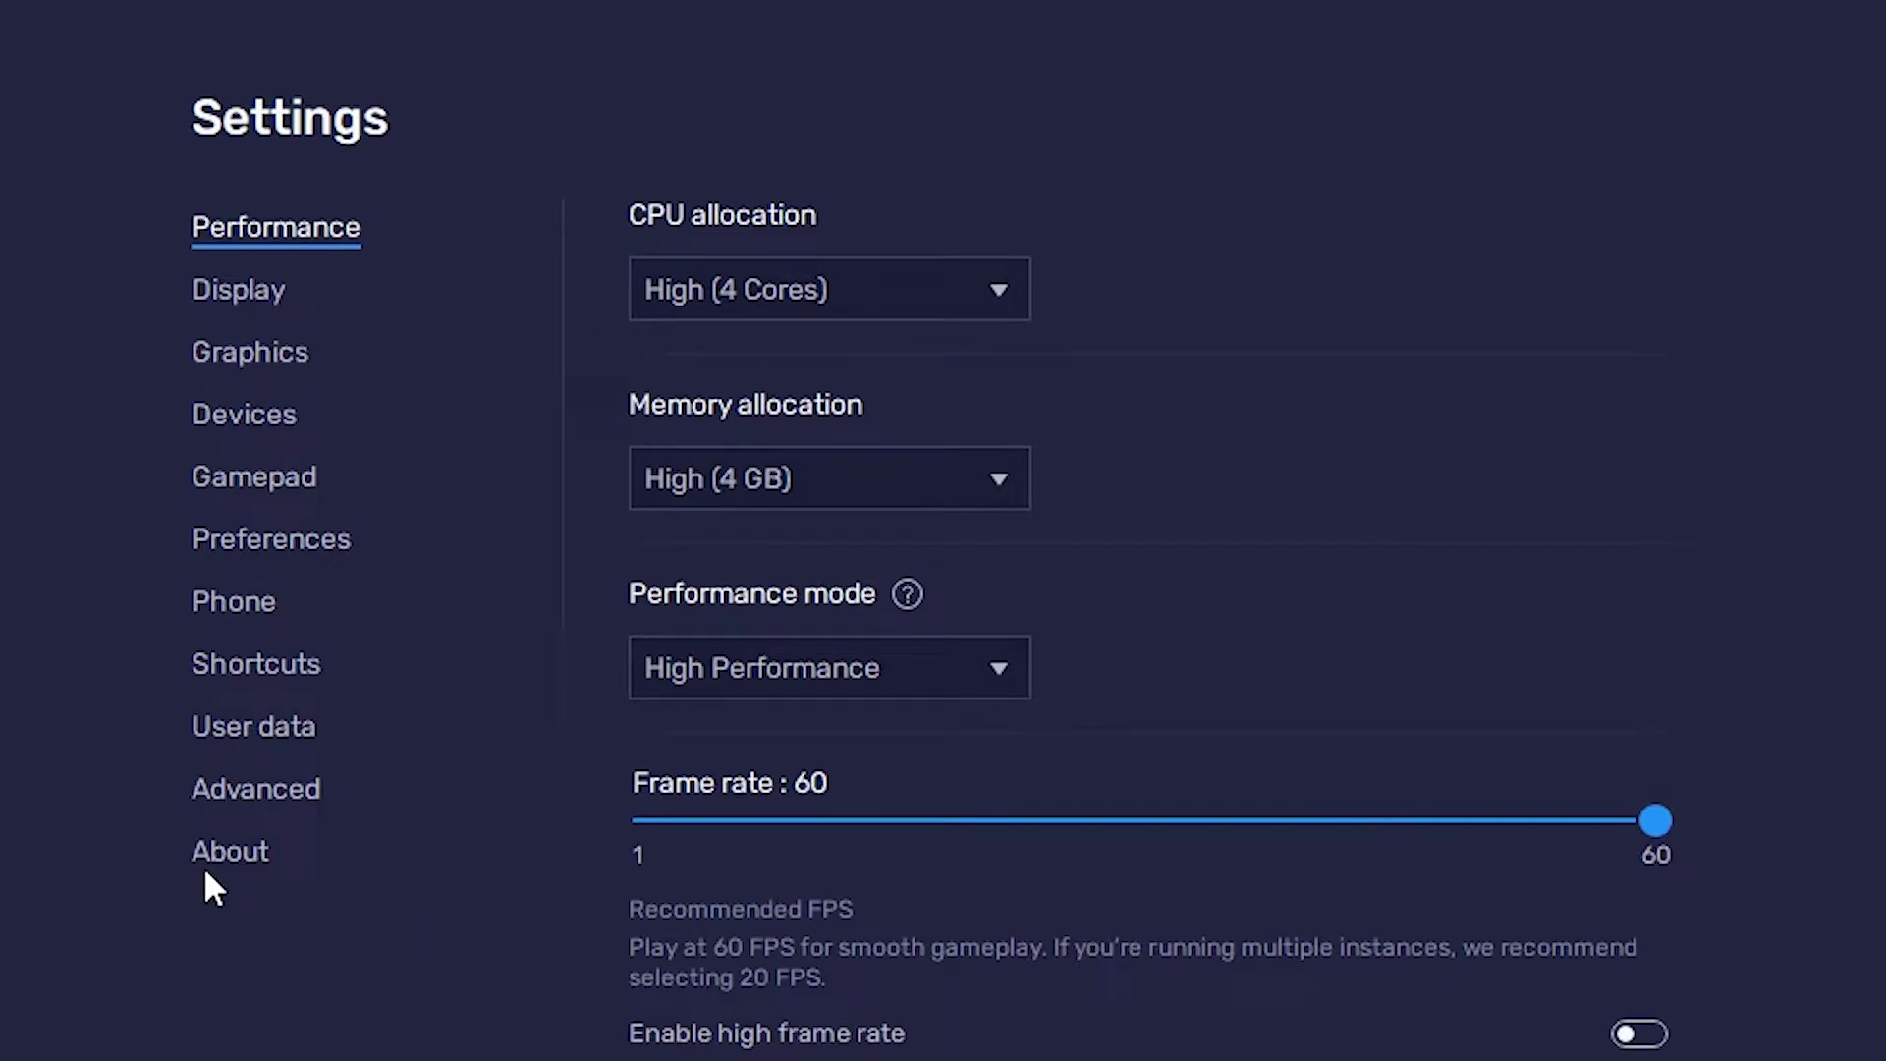
{"action": "left_click", "coordinate": [262, 871]}
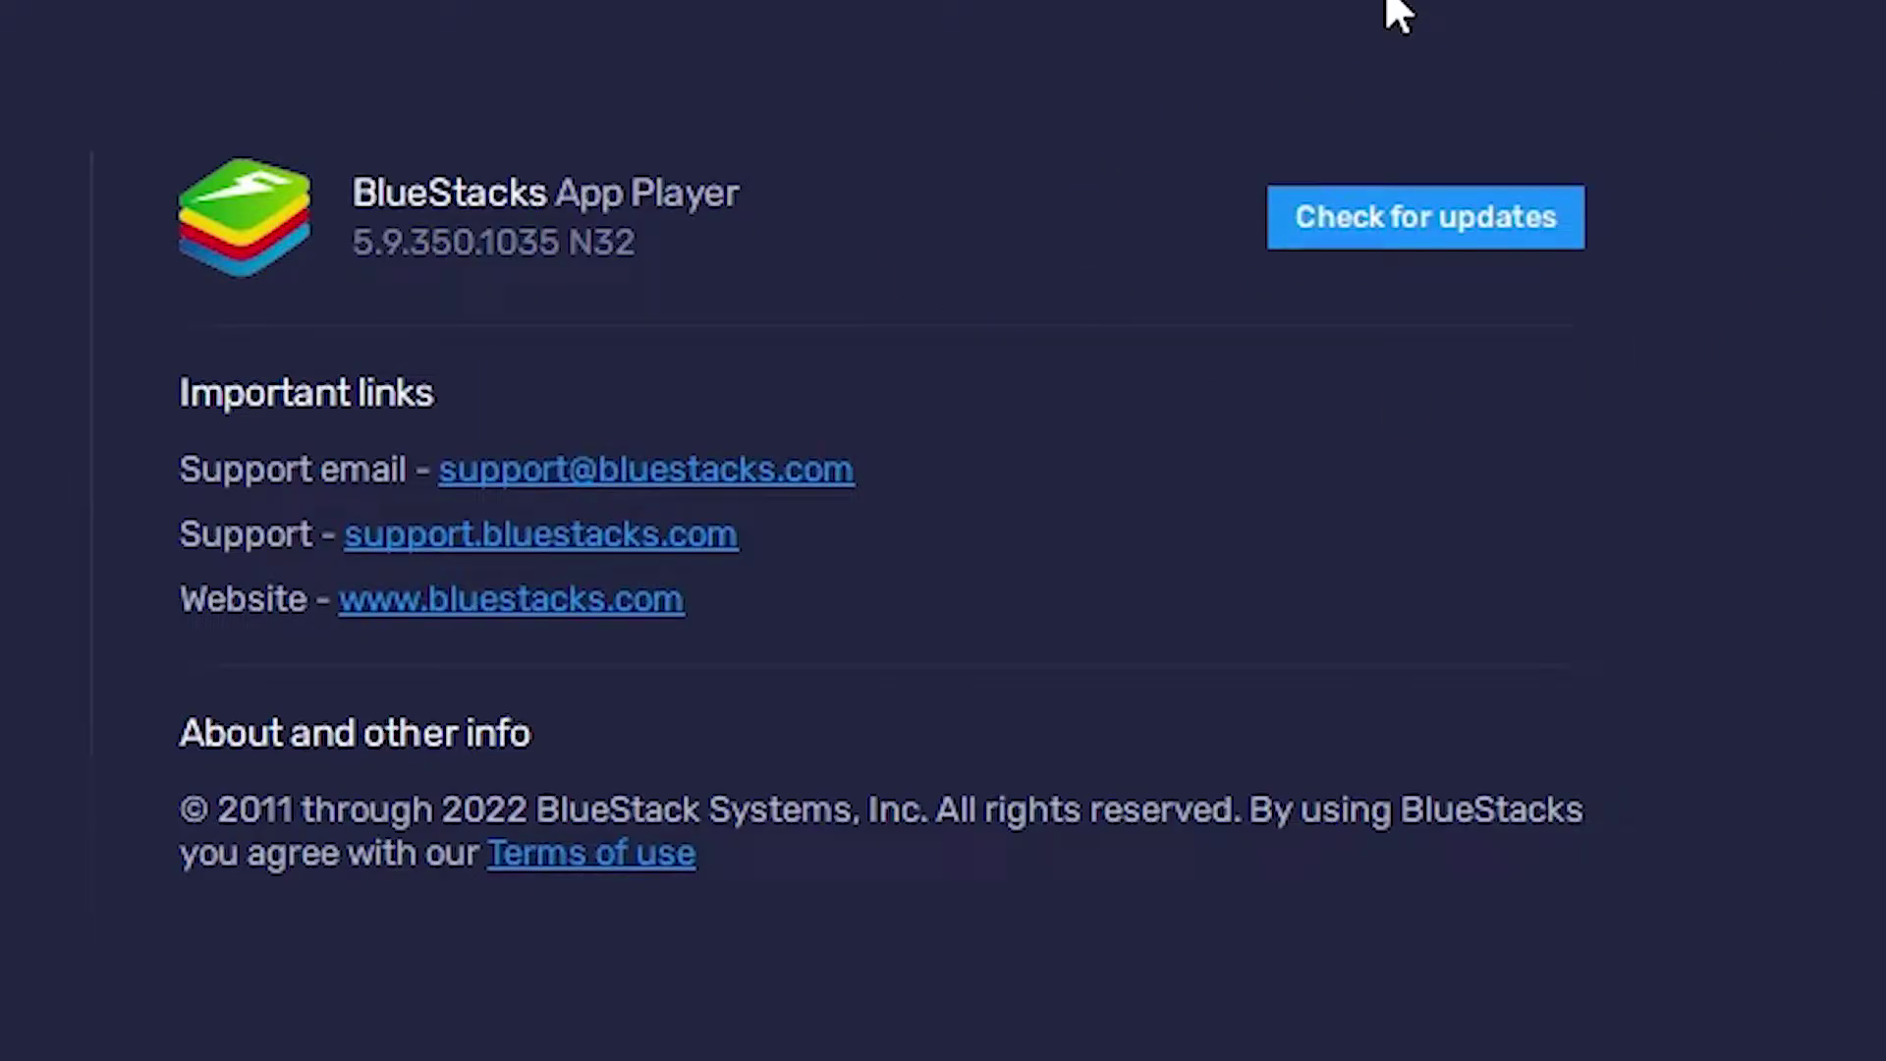
{"action": "left_click", "coordinate": [1446, 233]}
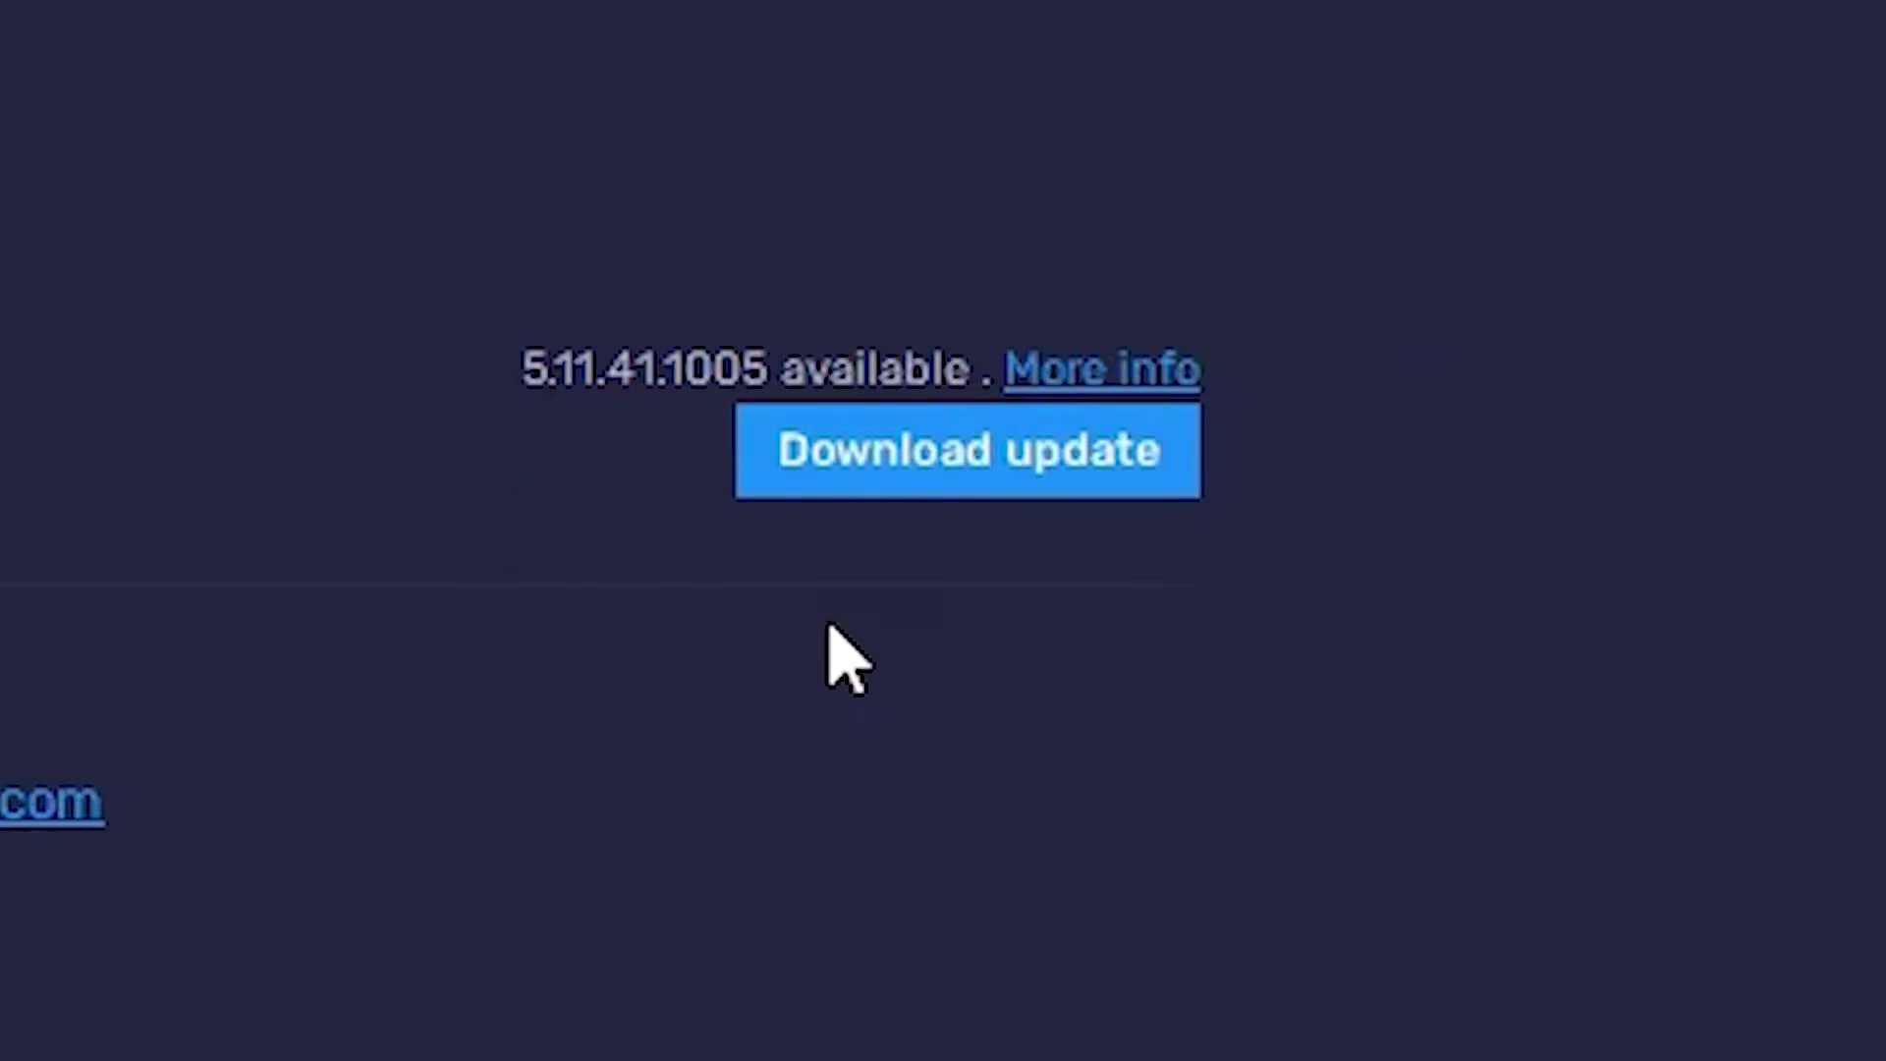
- Download the 5.11.41.1005 installer in Edge, confirming the duplicate-download prompt, then minimize Edge
{"action": "left_click", "coordinate": [1044, 463]}
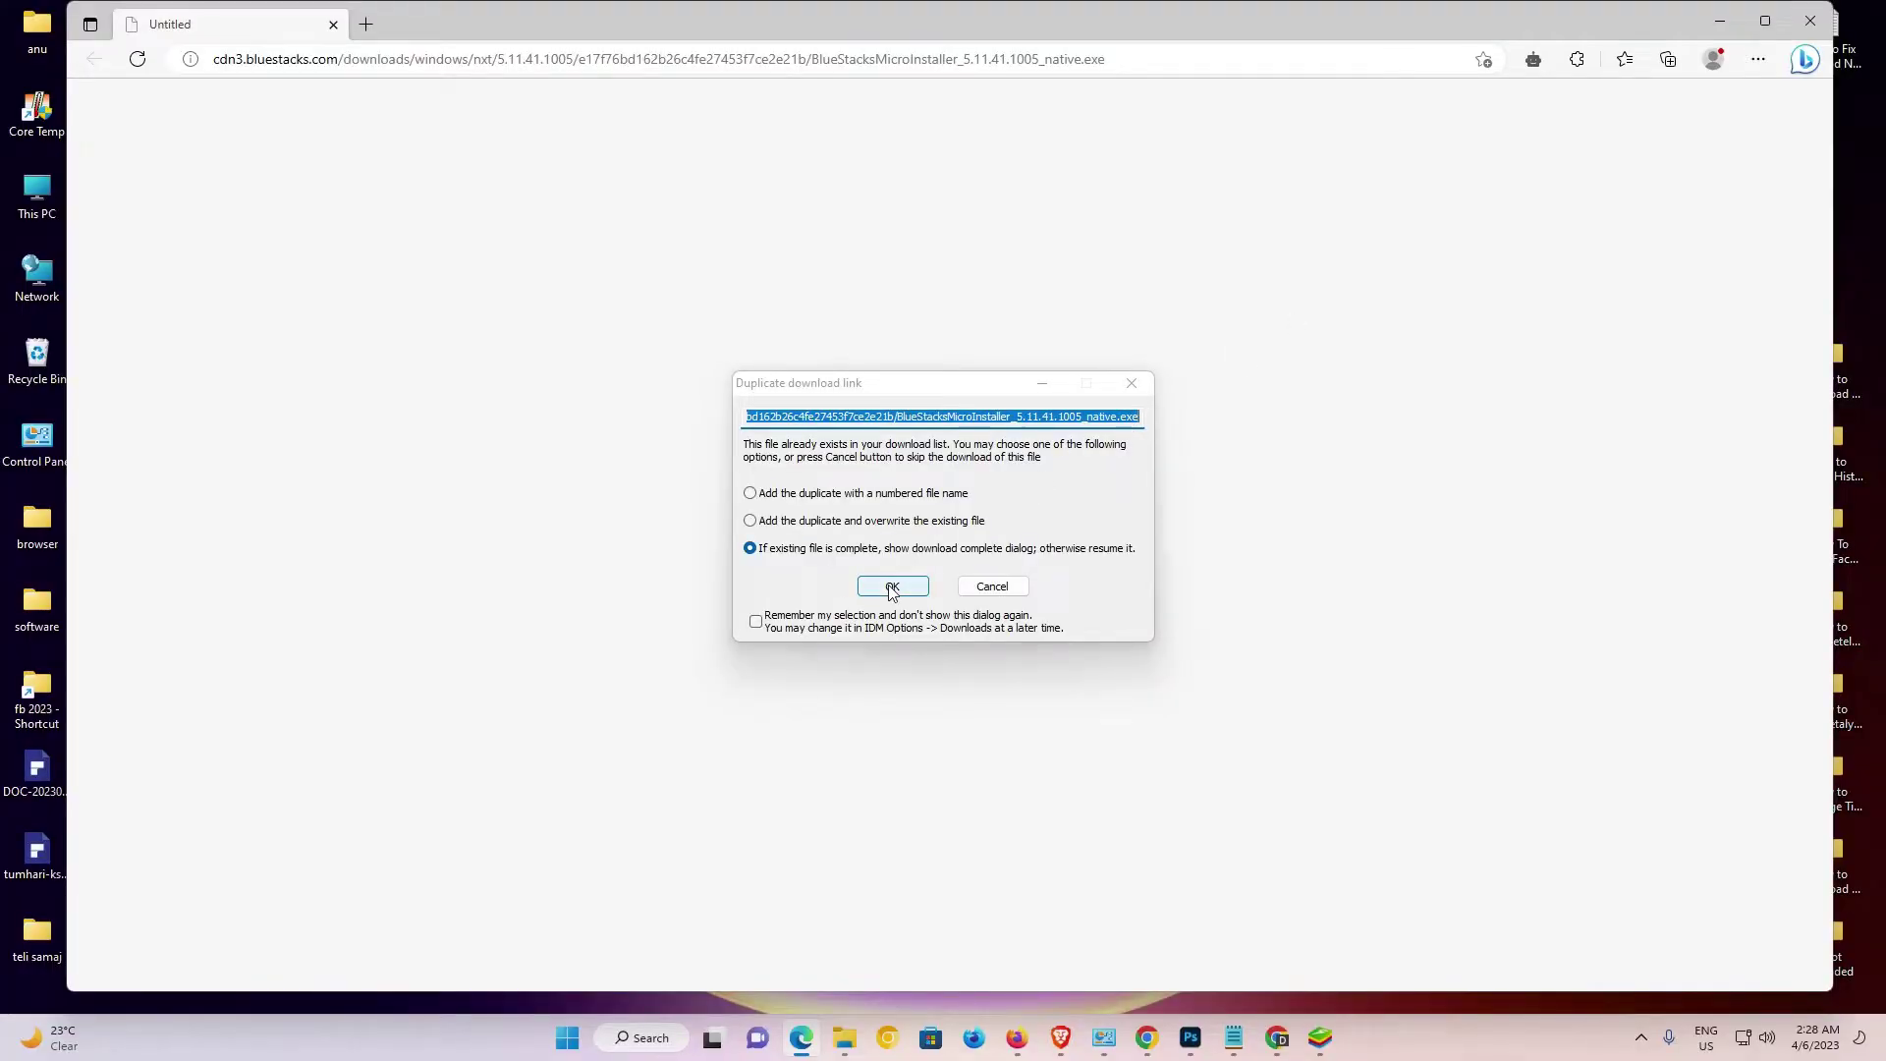
{"action": "left_click", "coordinate": [892, 589]}
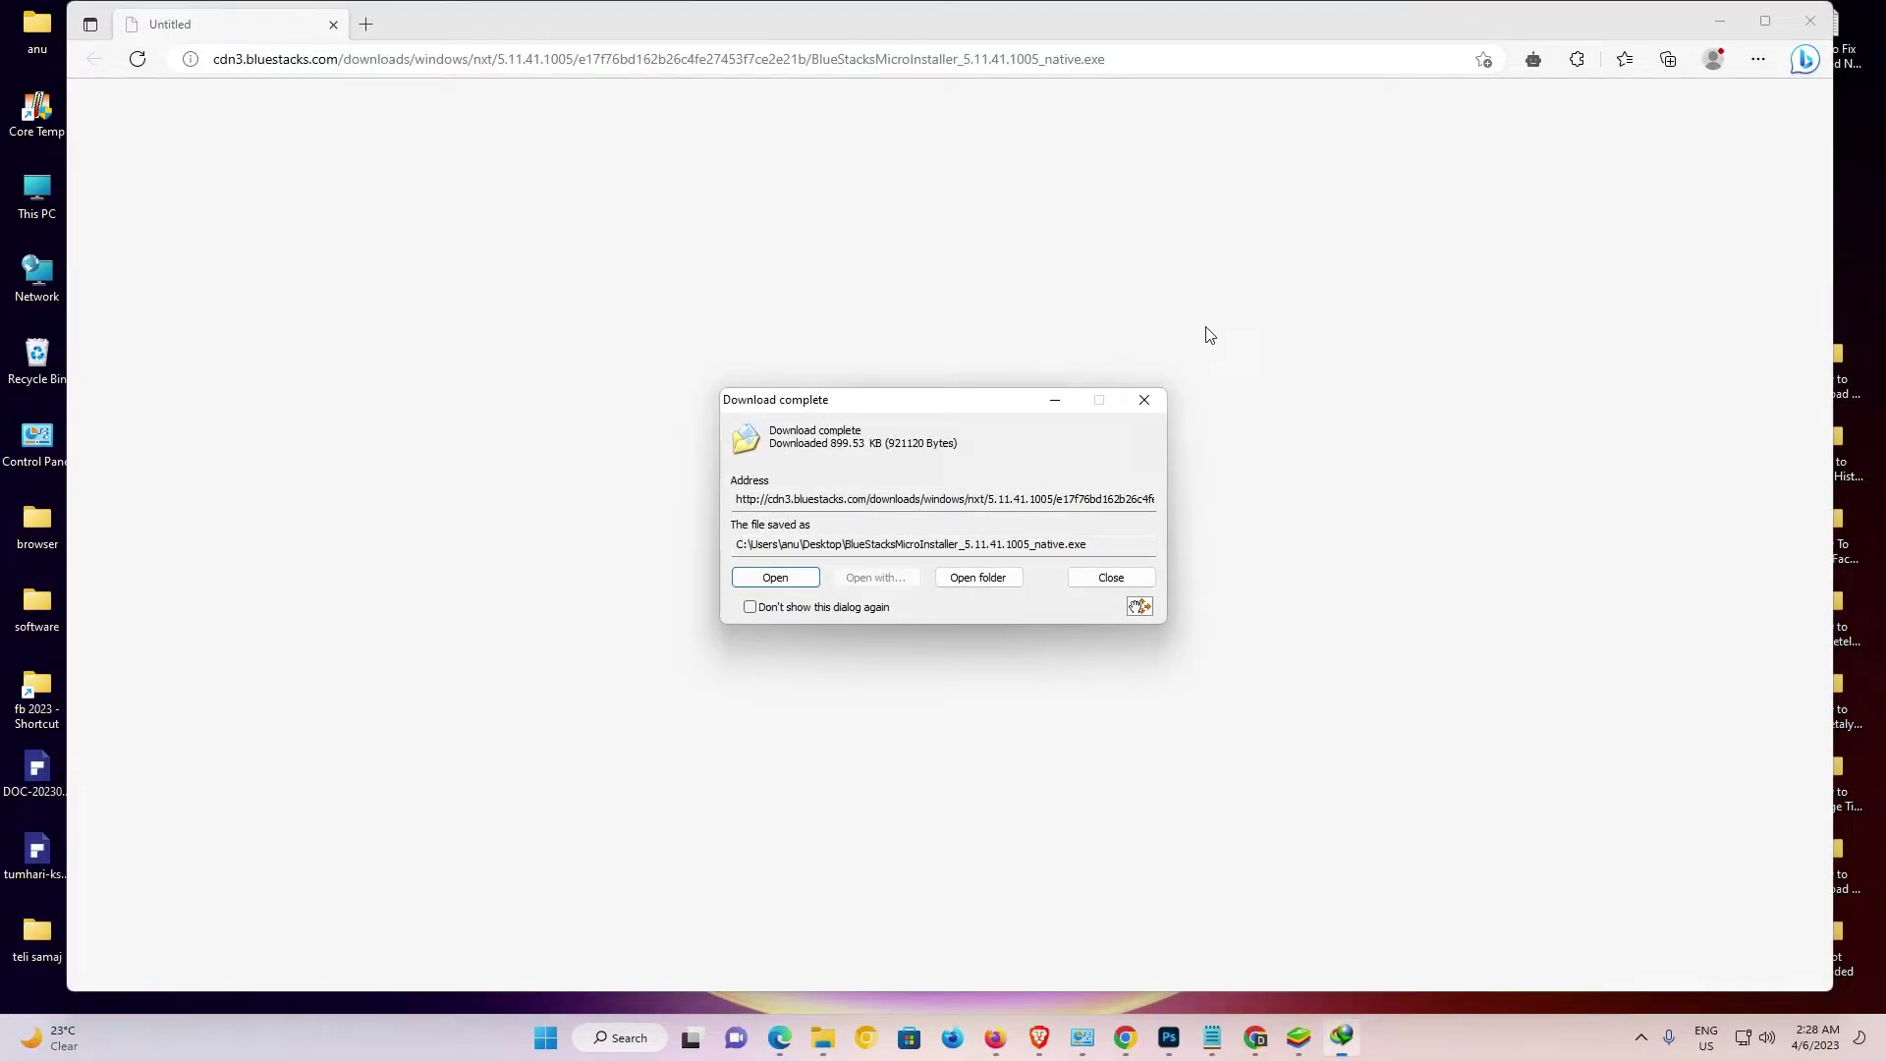
{"action": "left_click", "coordinate": [1728, 27]}
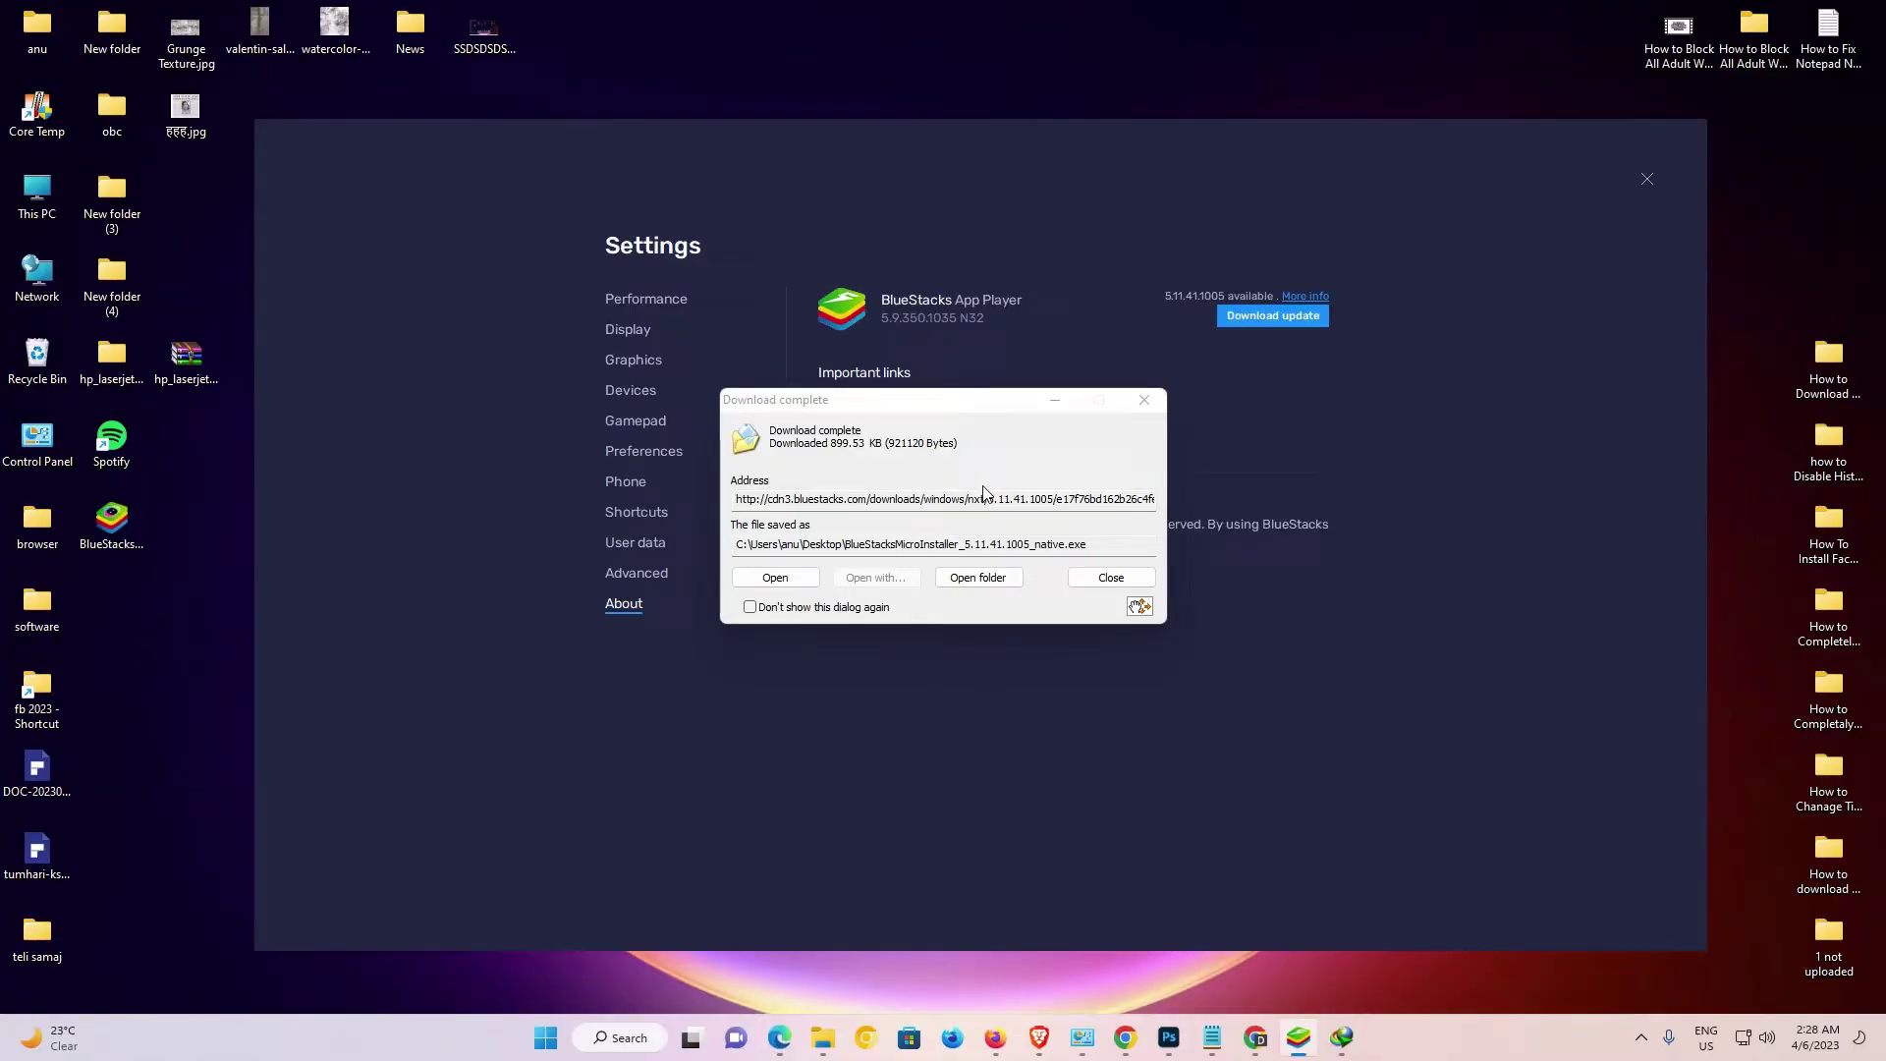
- Dismiss the Download complete notice, close Settings, check the desktop installer, and quit the old player
{"action": "left_click", "coordinate": [1127, 582]}
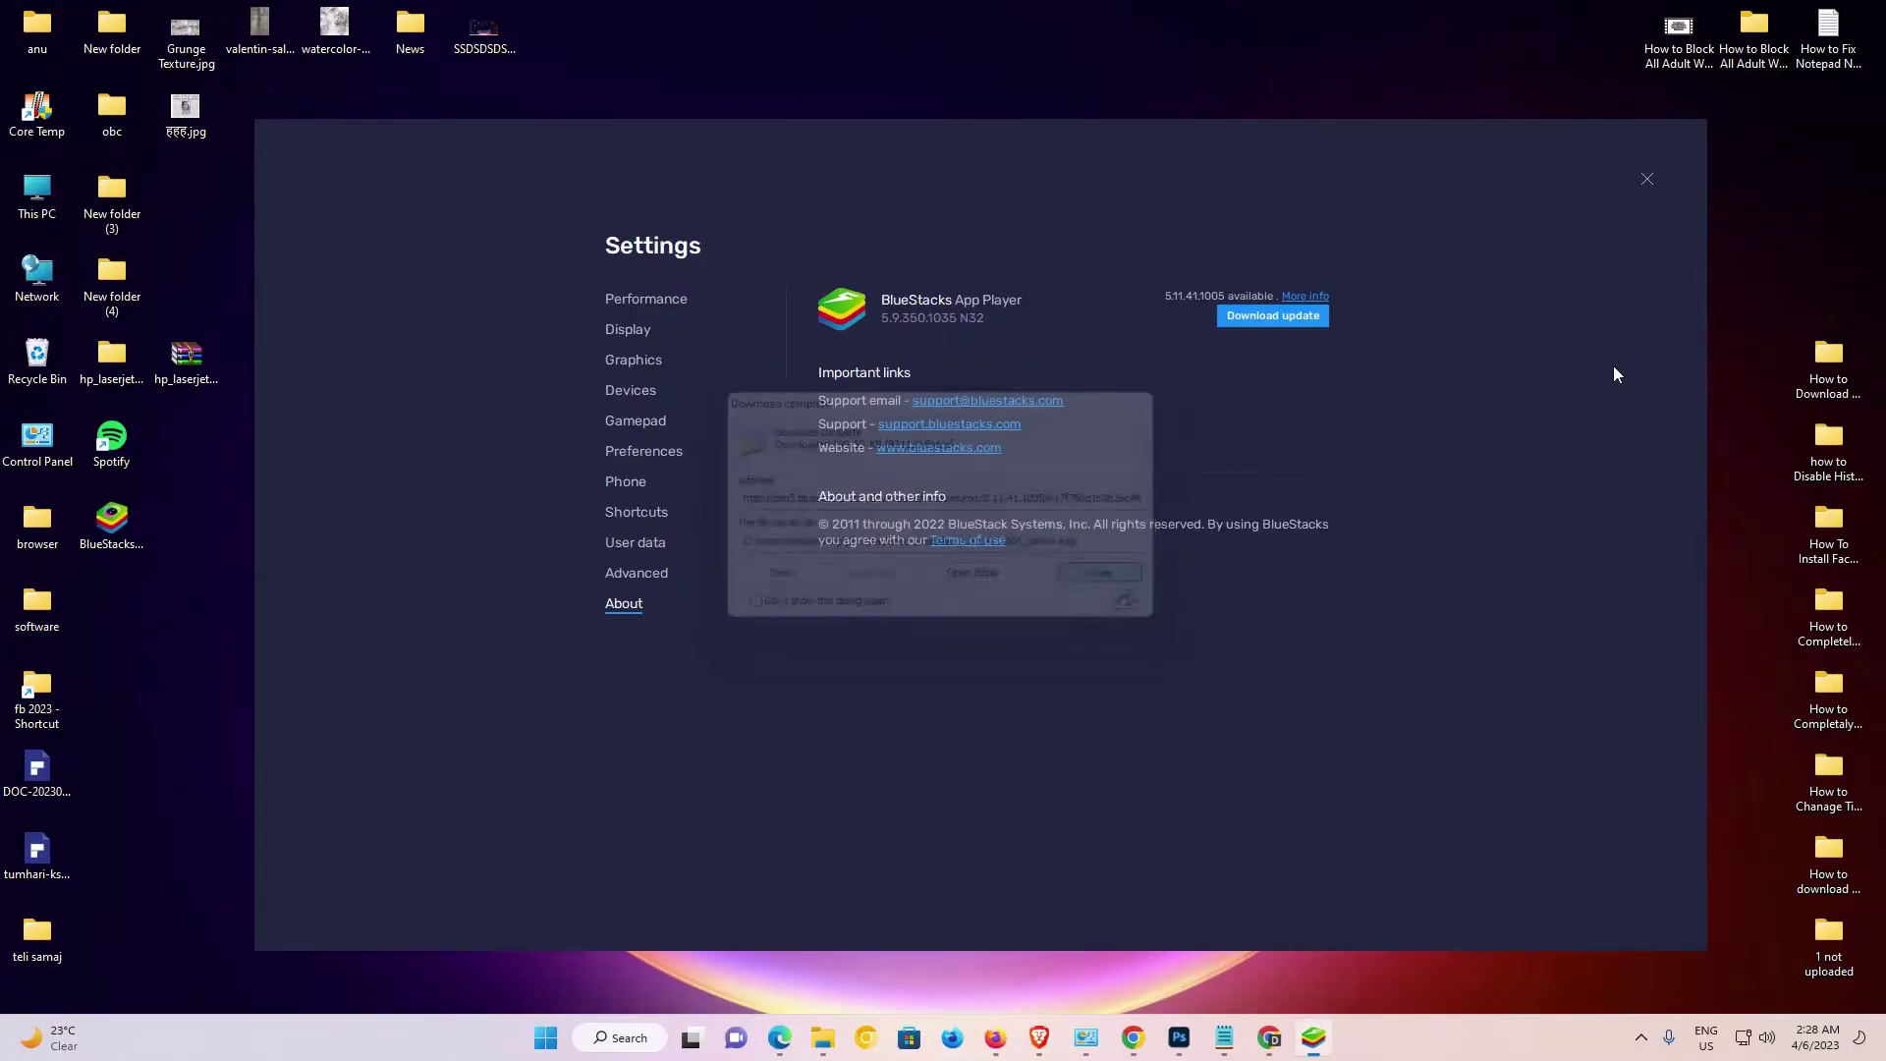
{"action": "left_click", "coordinate": [1647, 182]}
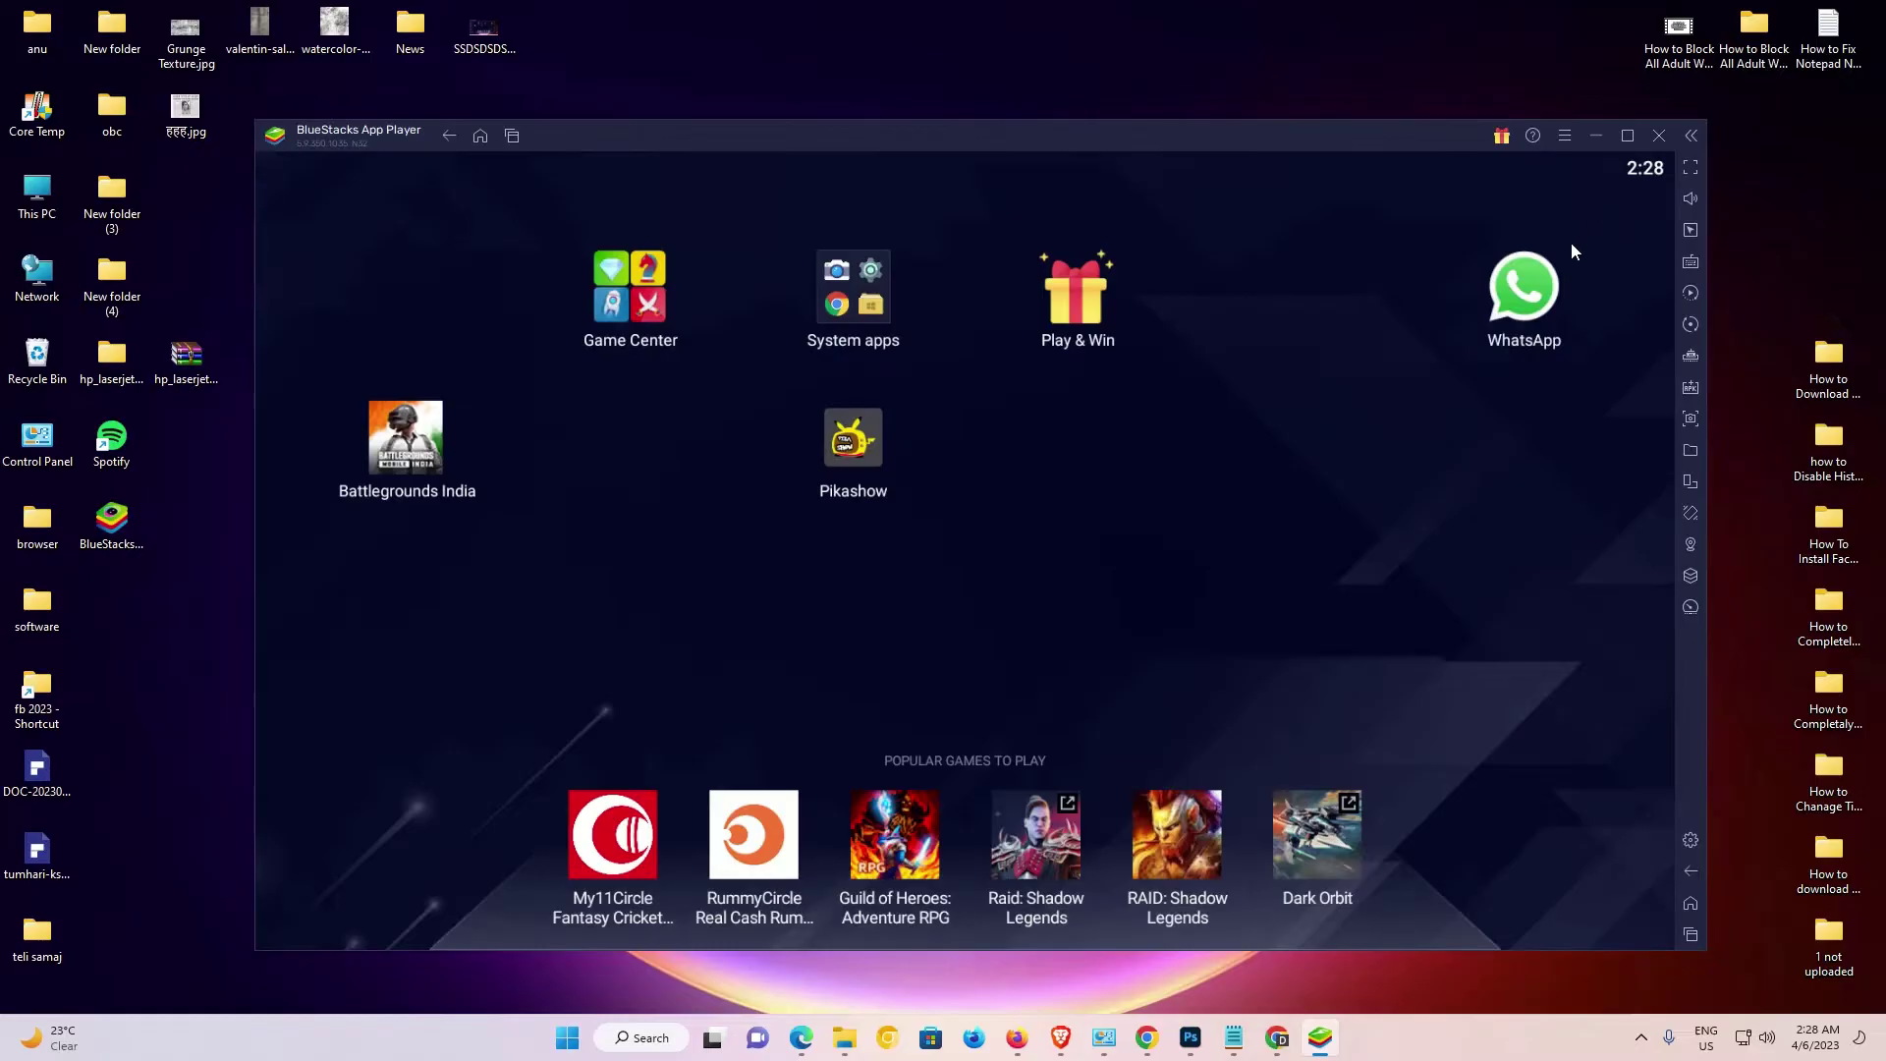
{"action": "left_click", "coordinate": [1598, 140]}
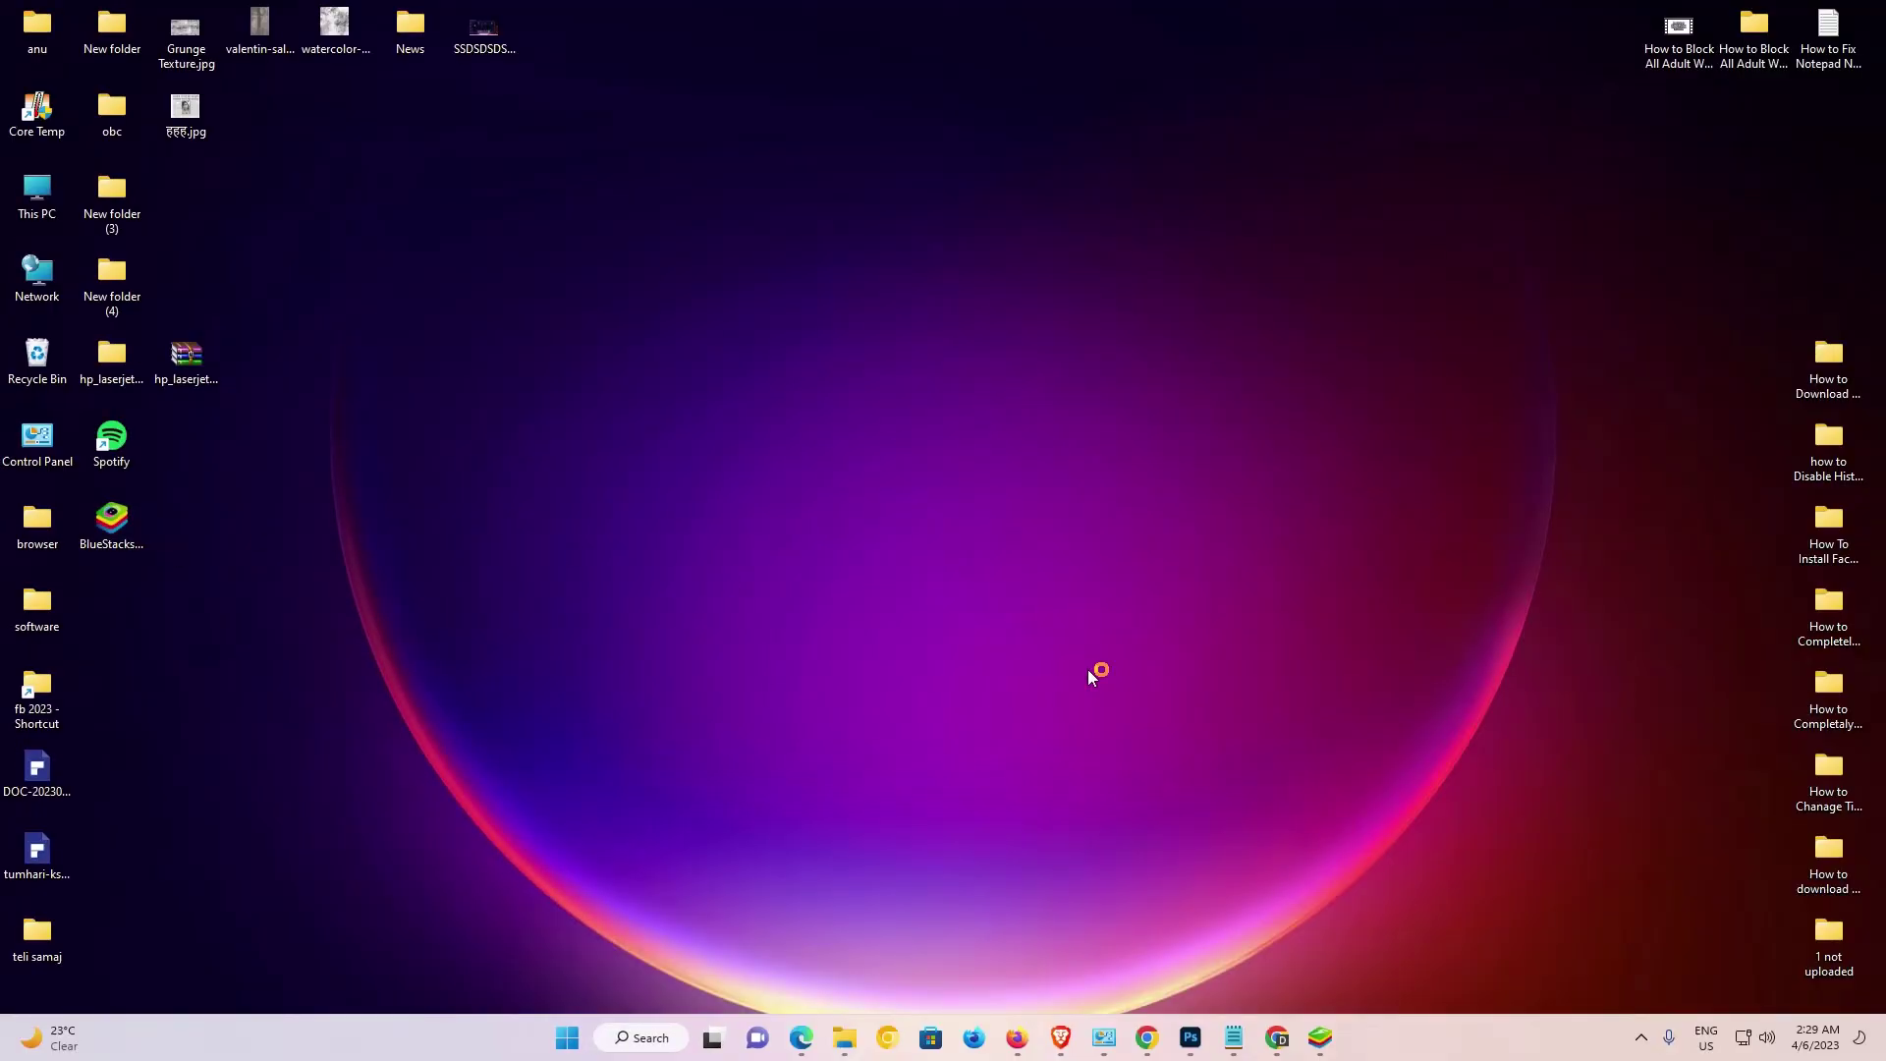
{"action": "left_click", "coordinate": [1319, 1039]}
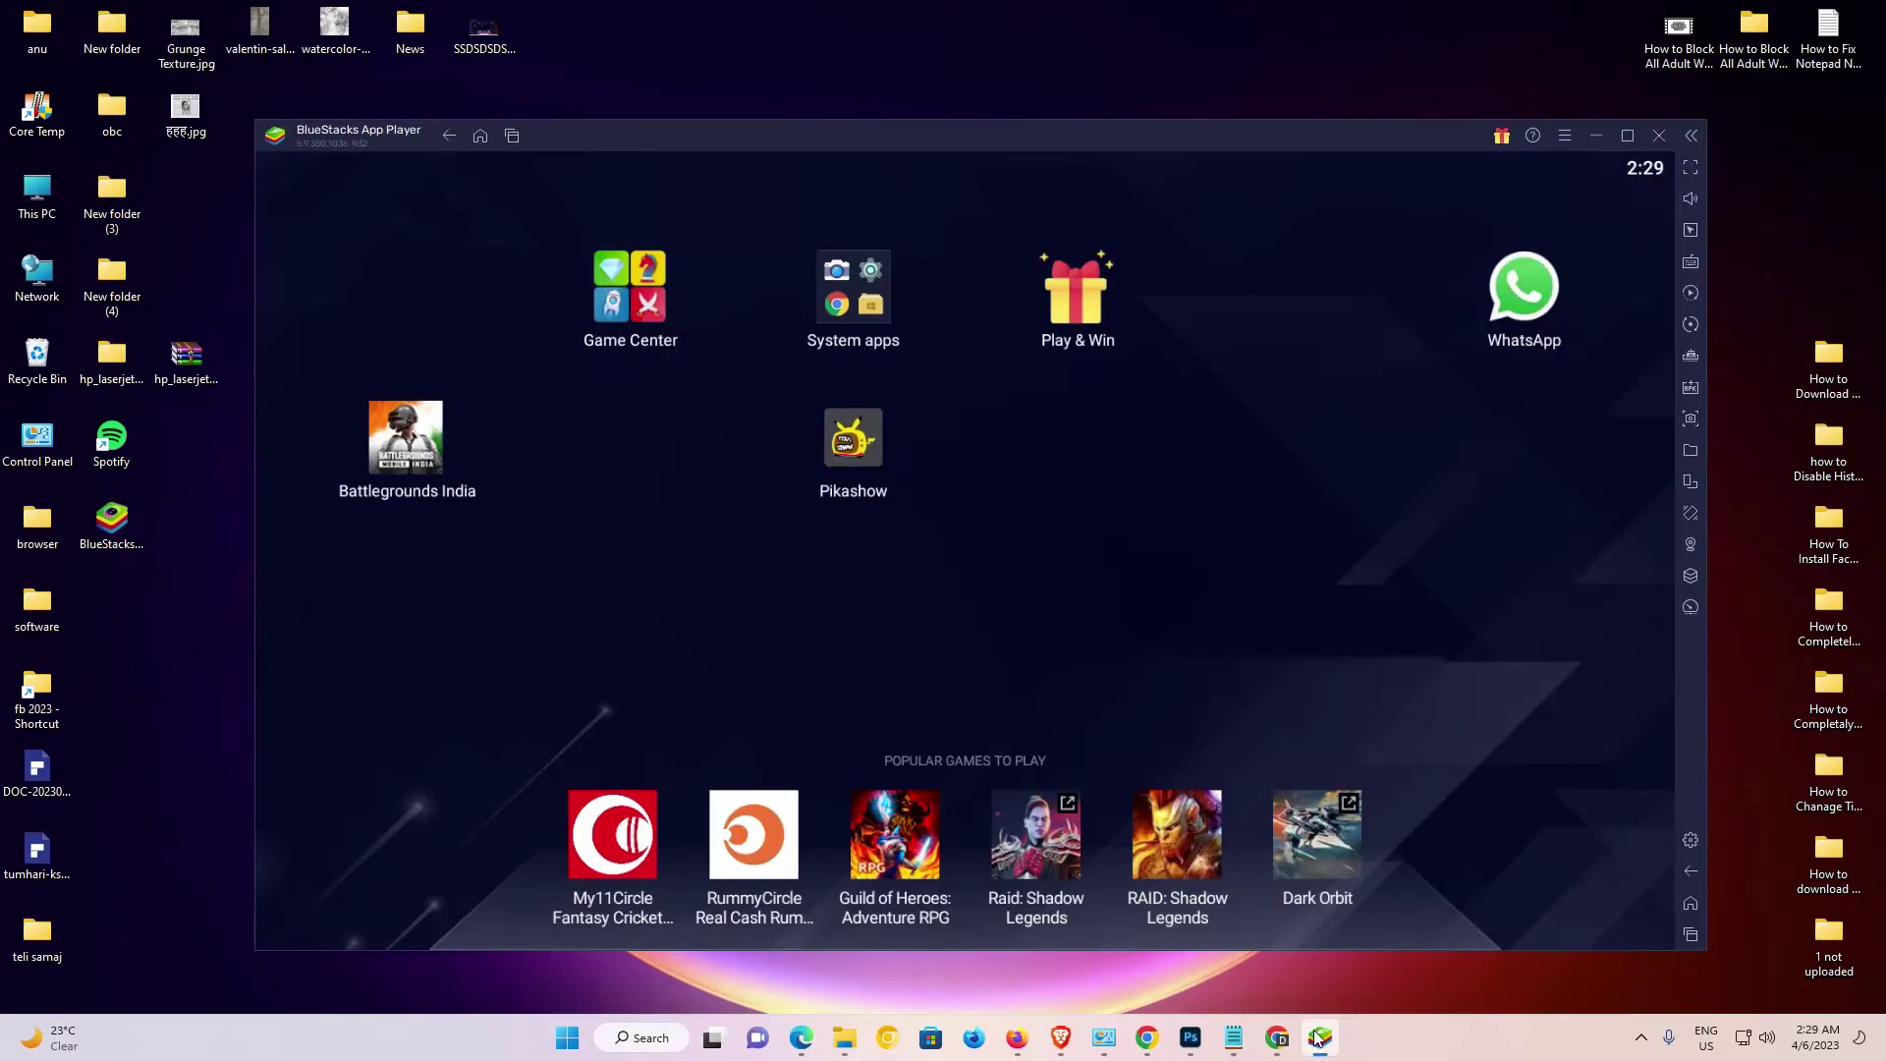
{"action": "left_click", "coordinate": [1660, 136]}
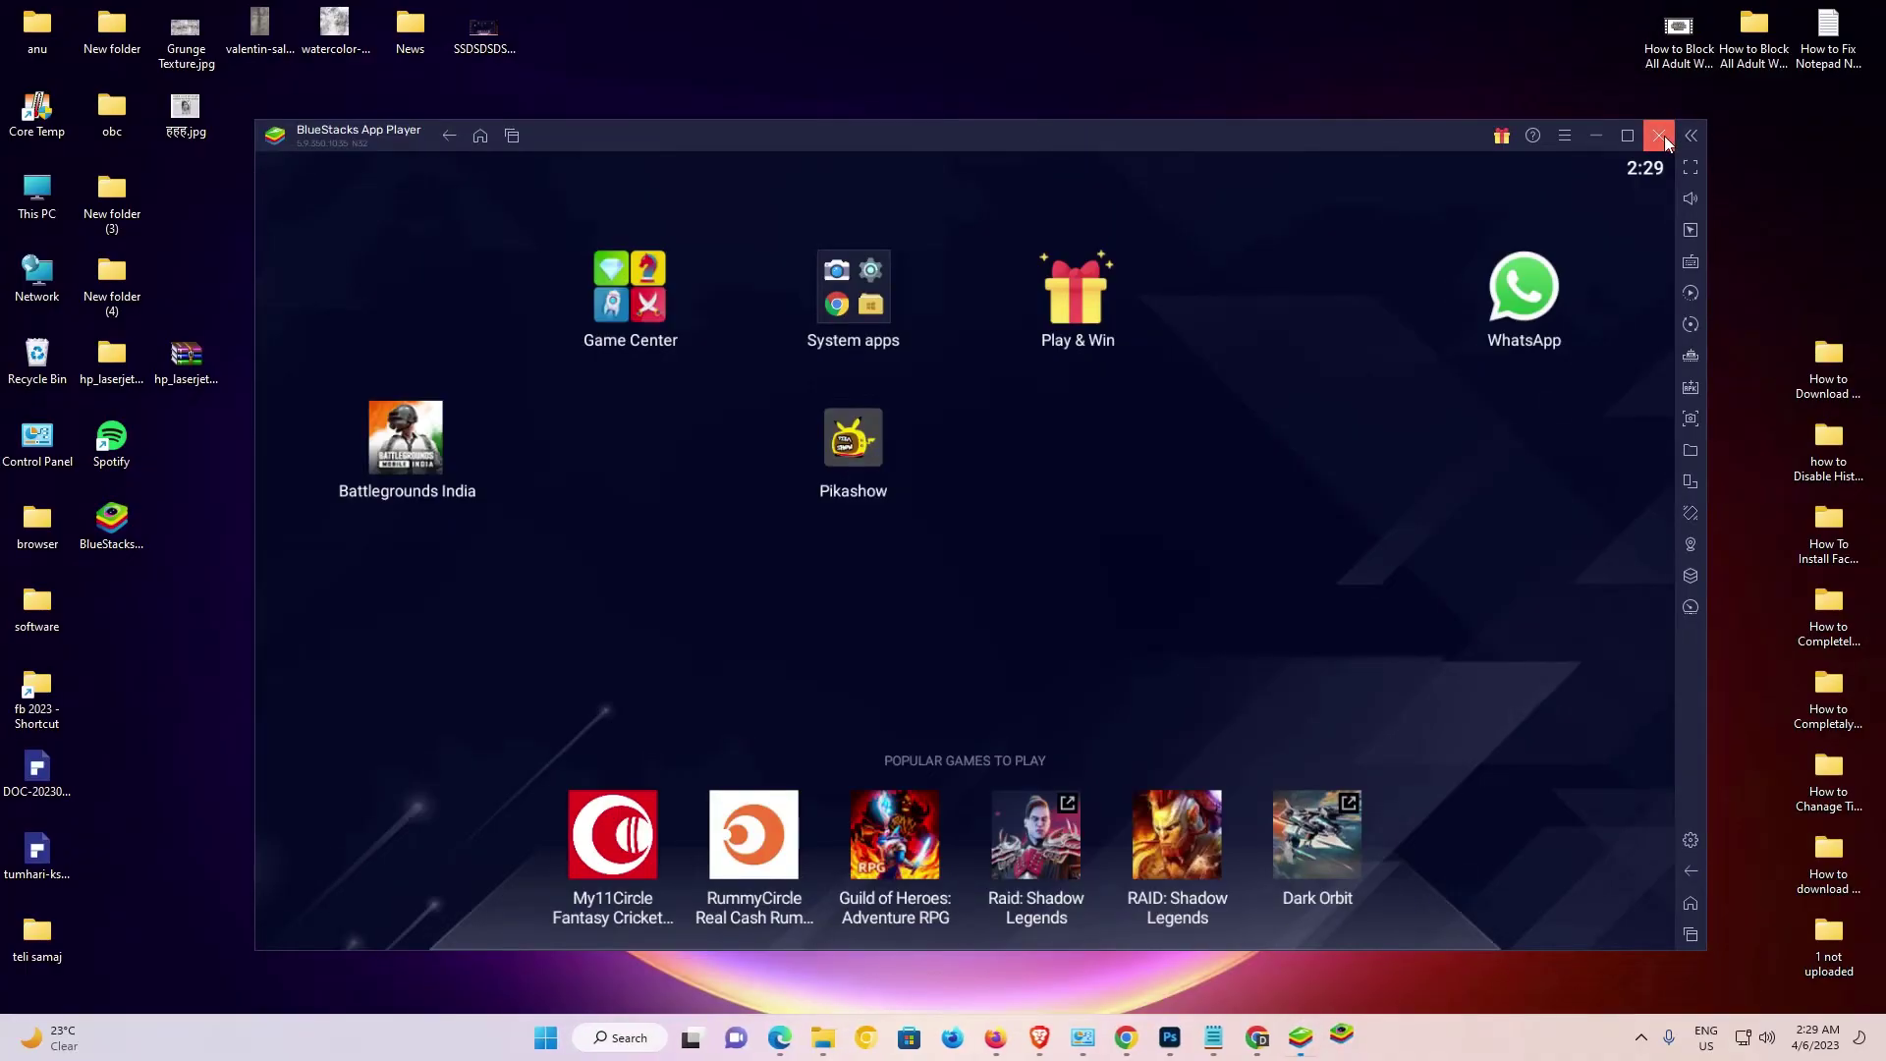
- Confirm closing BlueStacks and run the installer's Update to install 5.11.41.1005 and relaunch
{"action": "left_click", "coordinate": [1072, 572]}
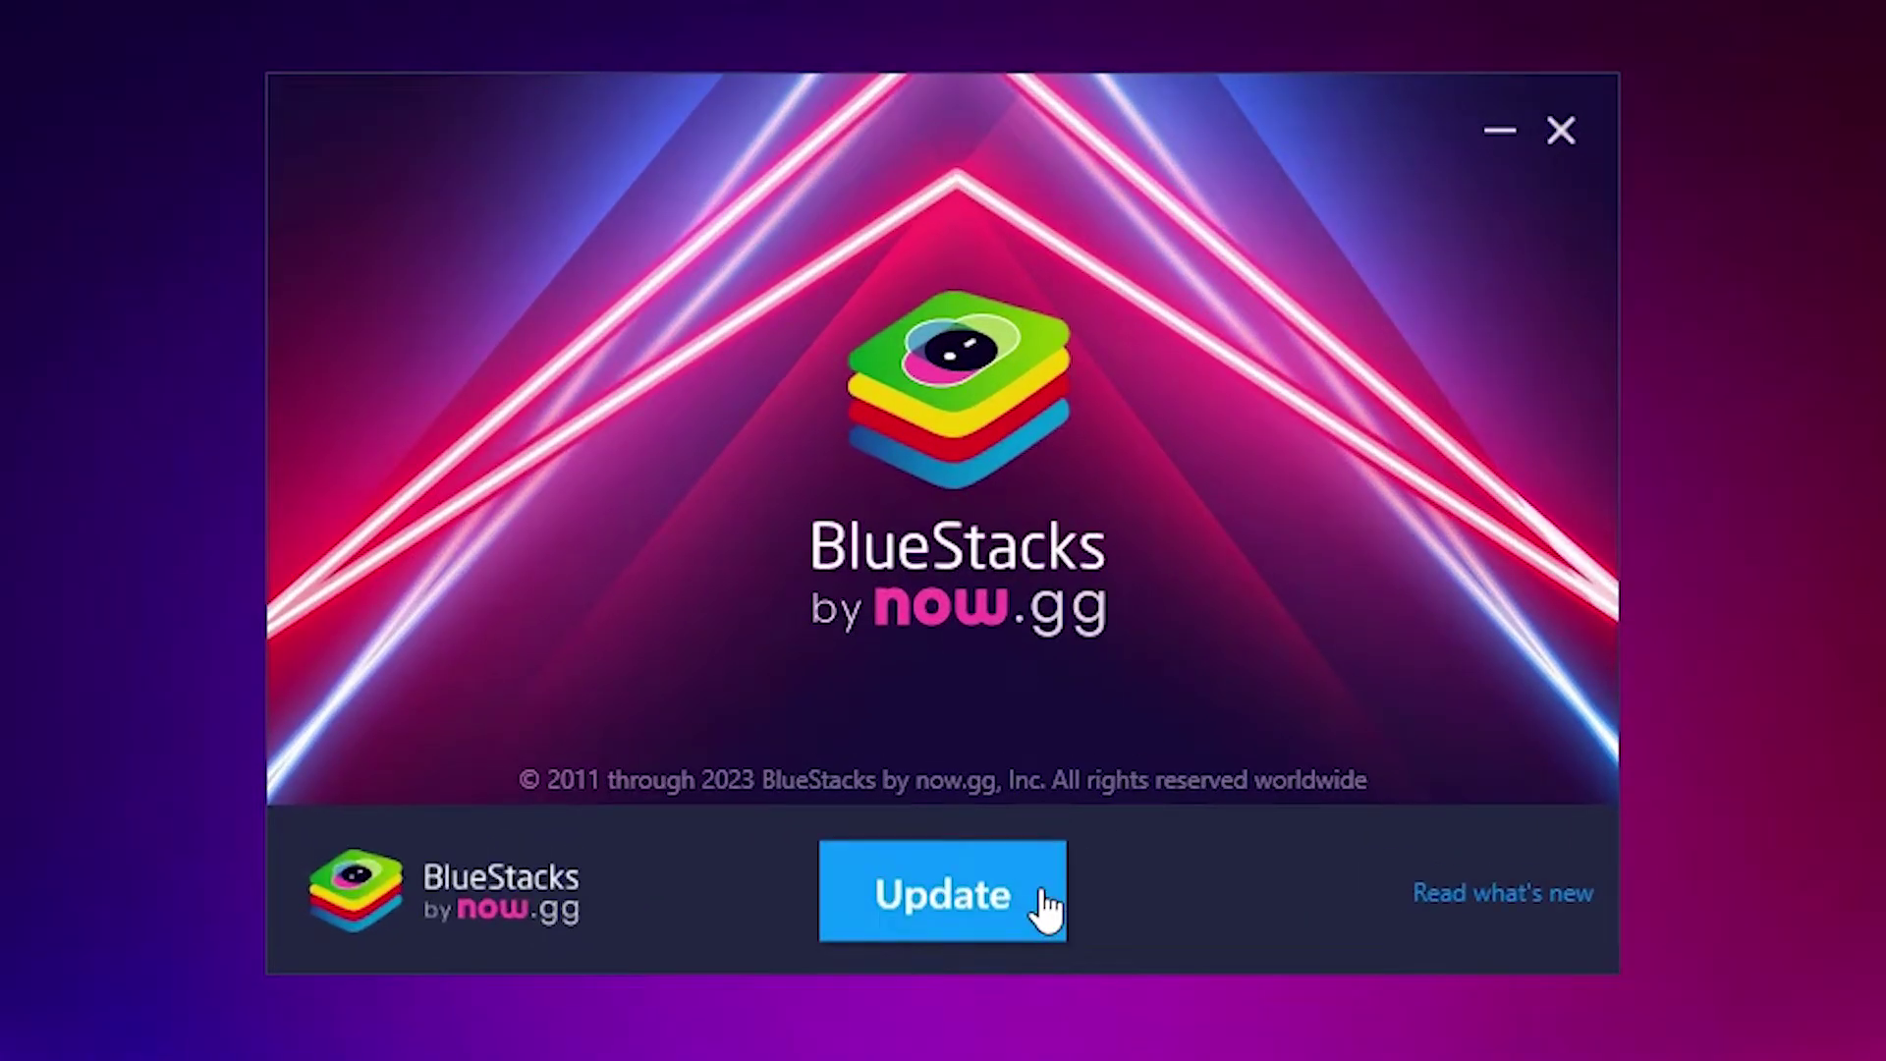
{"action": "left_click", "coordinate": [1044, 908]}
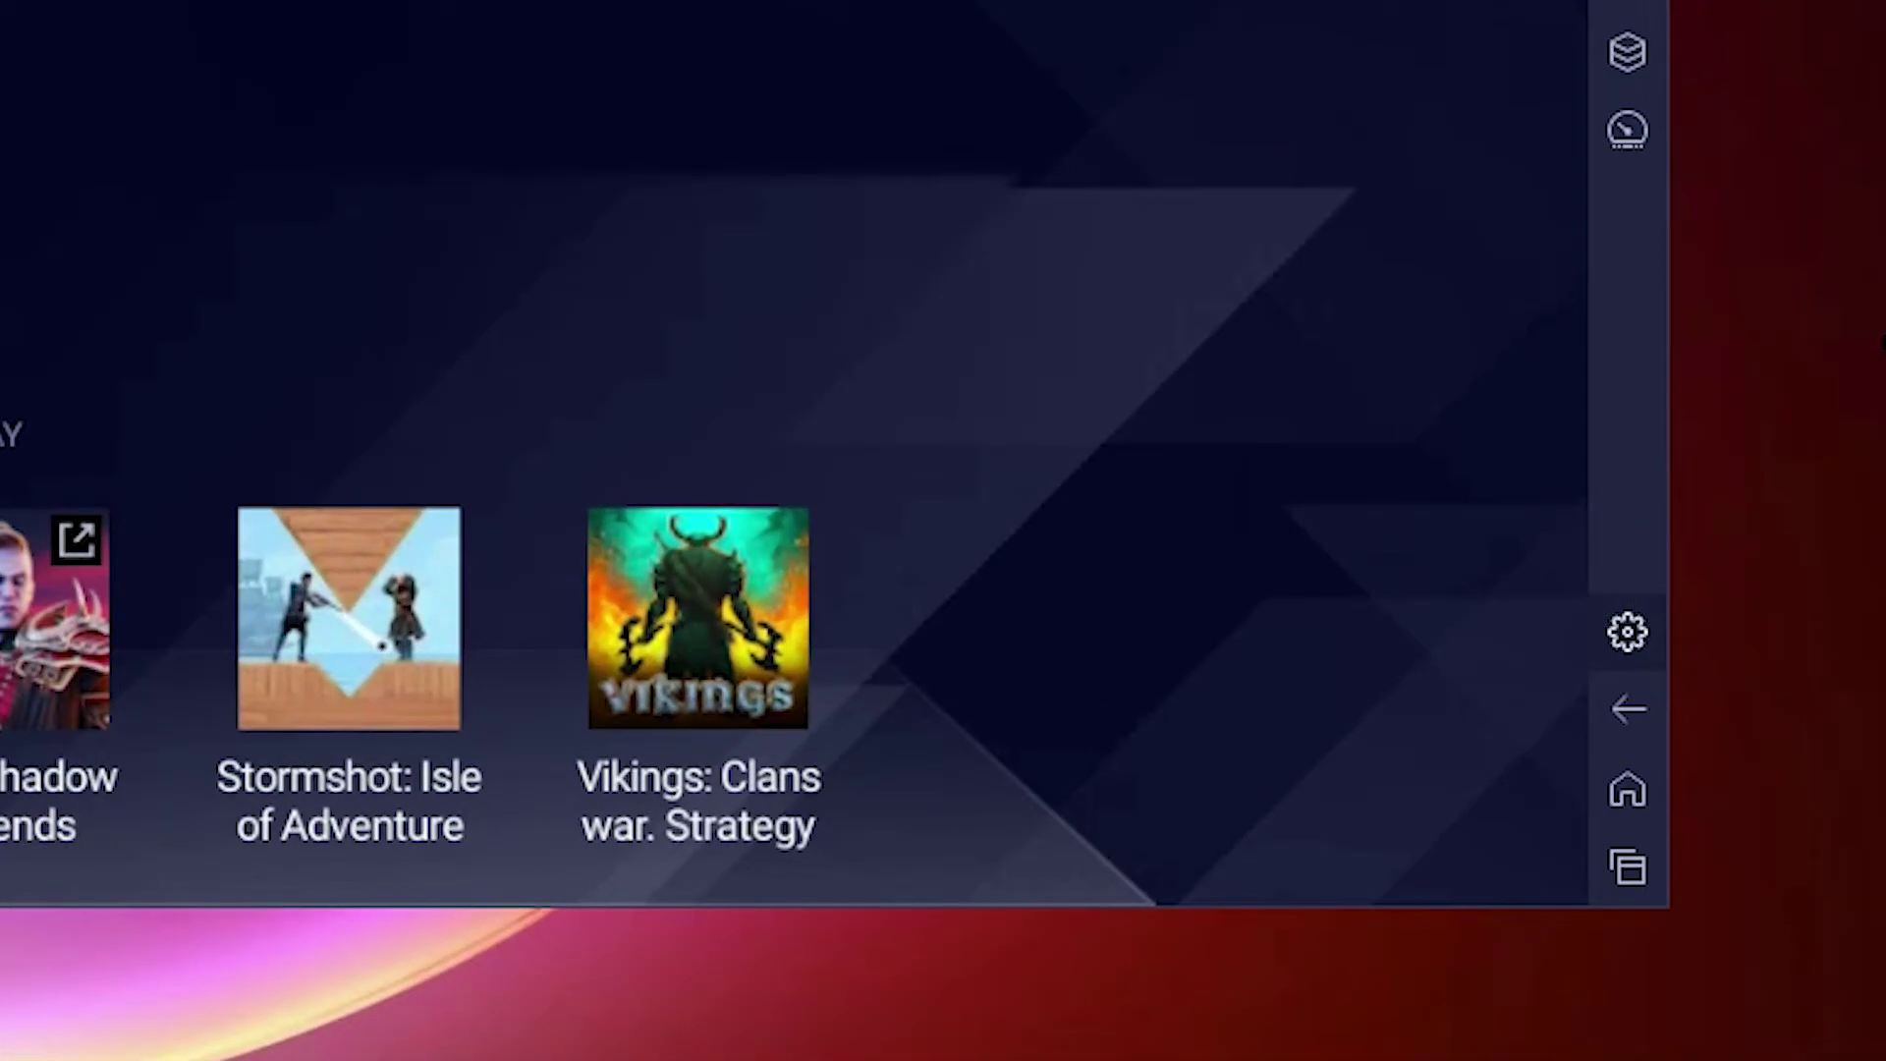
- Open the Settings About page to verify the version reads 5.11.41.1005 N32
{"action": "left_click", "coordinate": [1627, 631]}
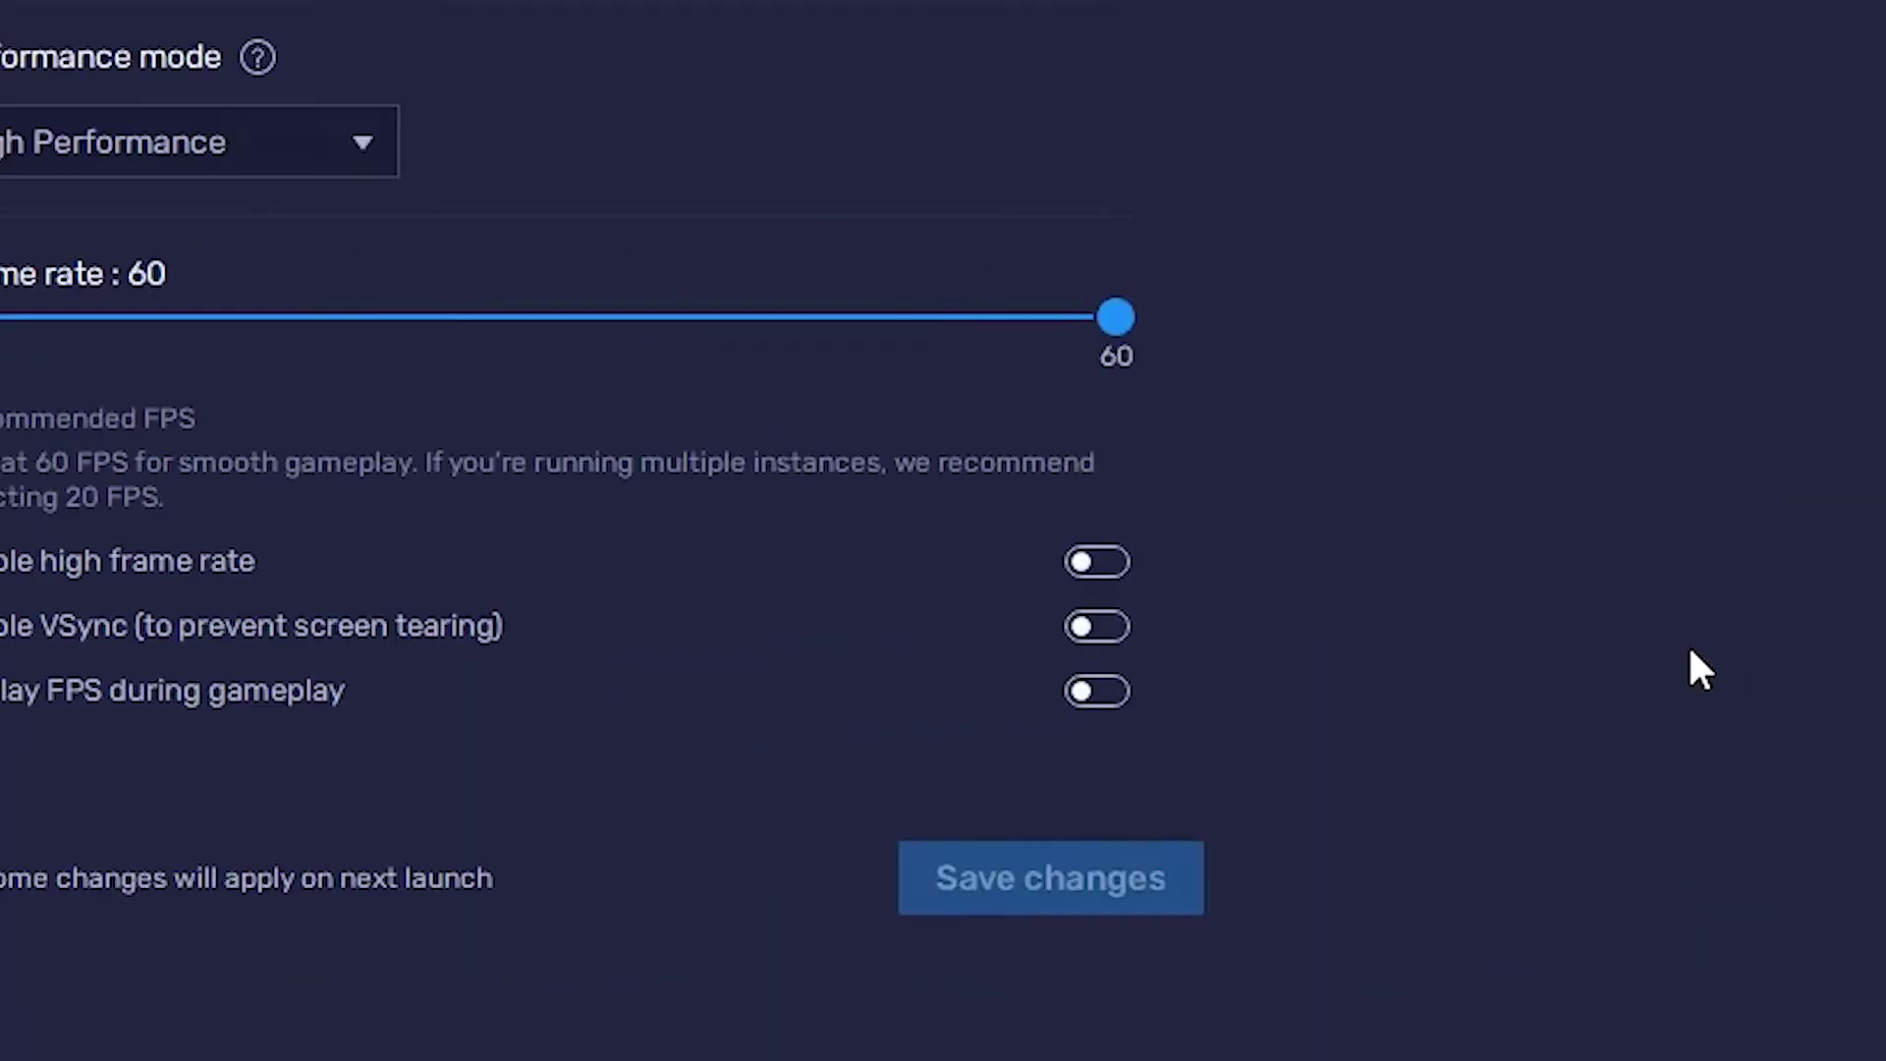
{"action": "left_click", "coordinate": [373, 943]}
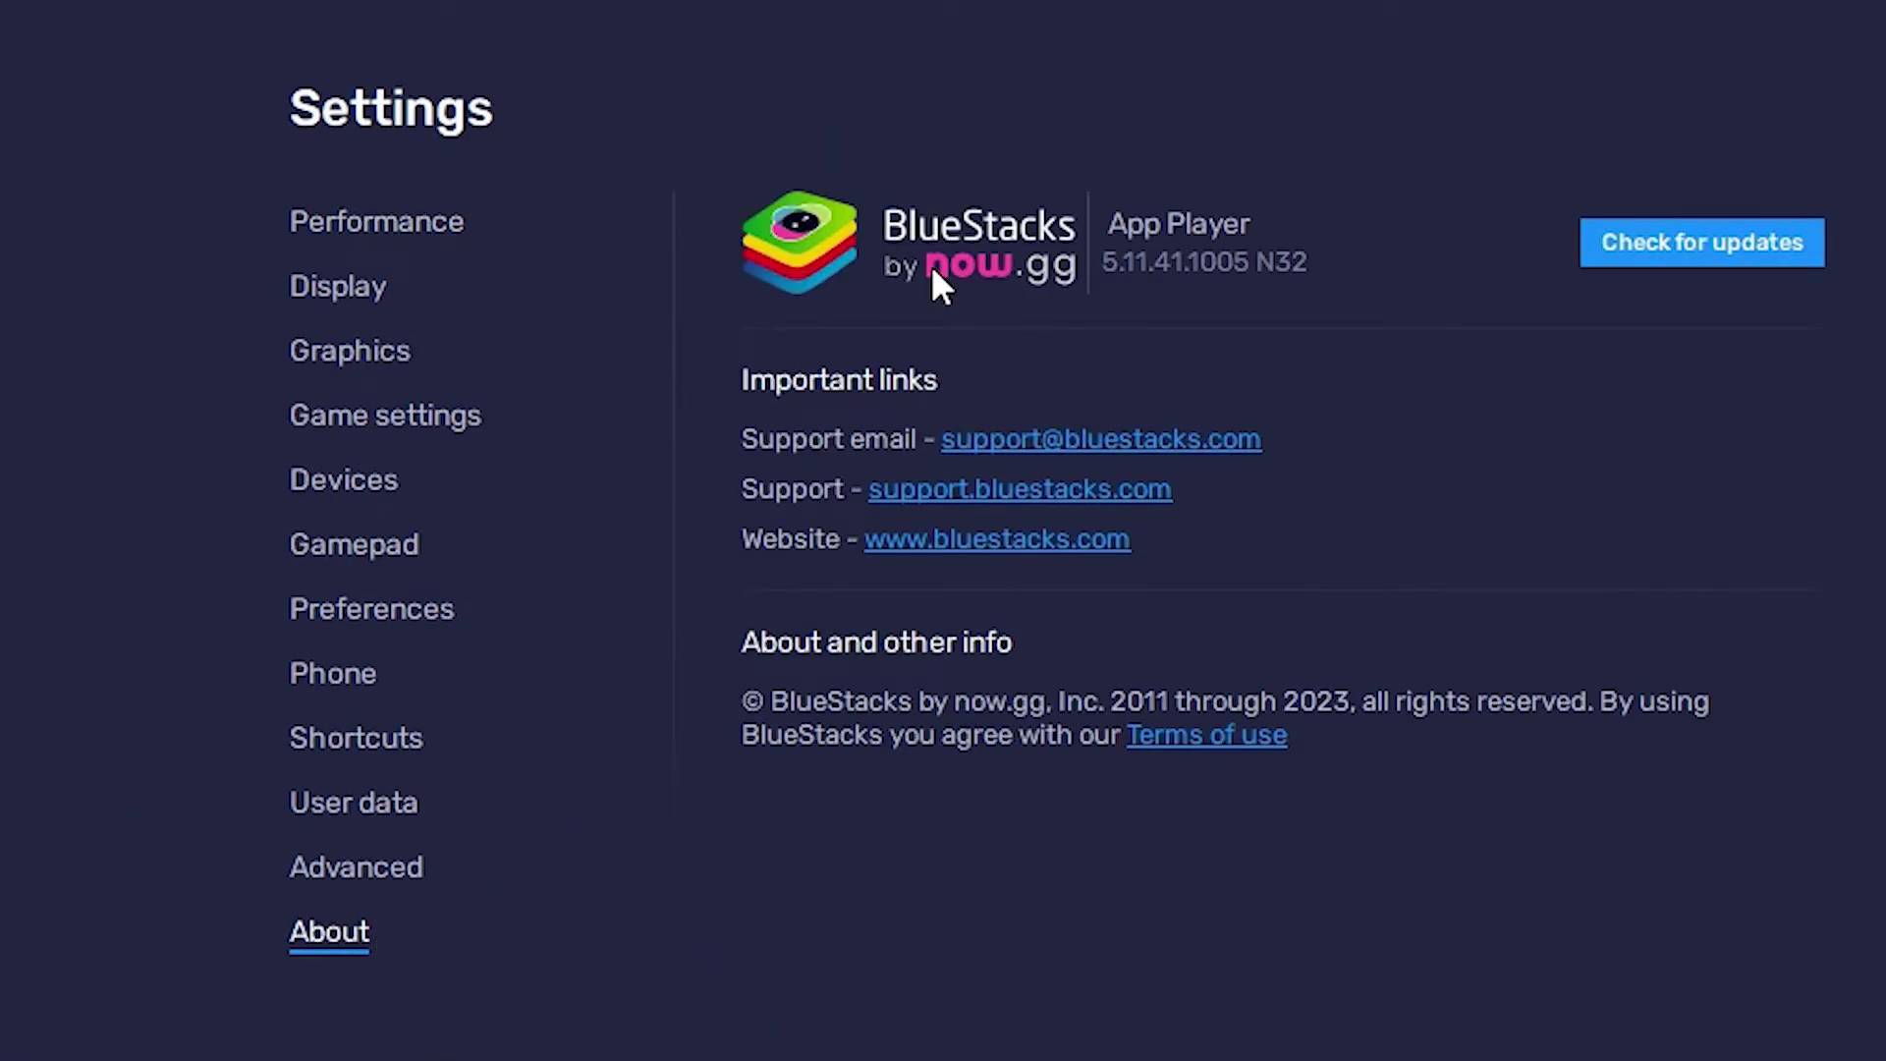